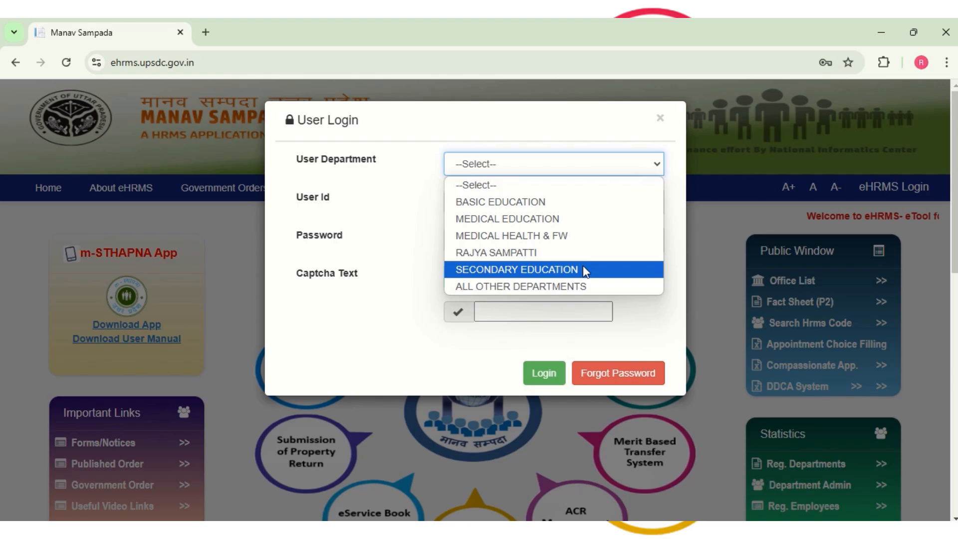
Log in with ALL OTHER DEPARTMENTS as the user department, filling in the displayed captcha text.
click(558, 286)
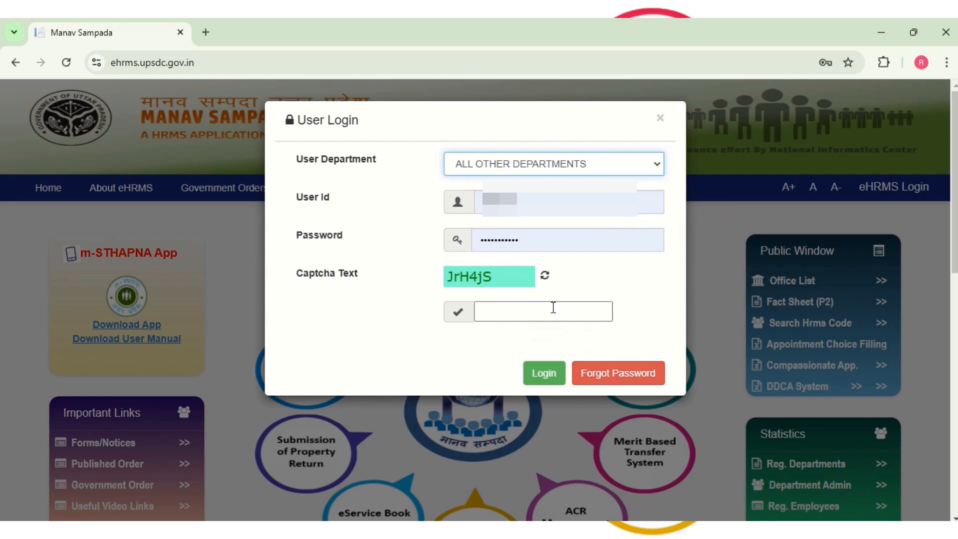
click(545, 309)
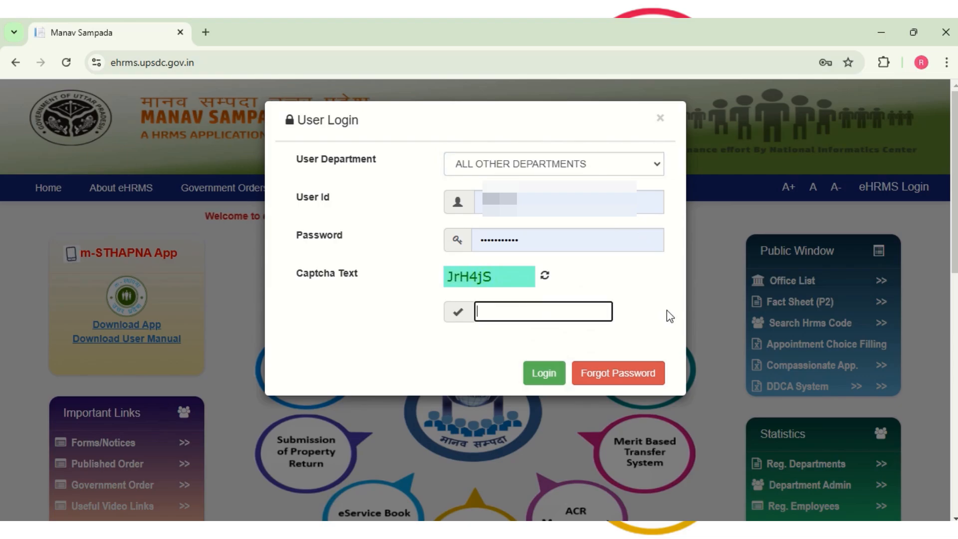
text(Jr)
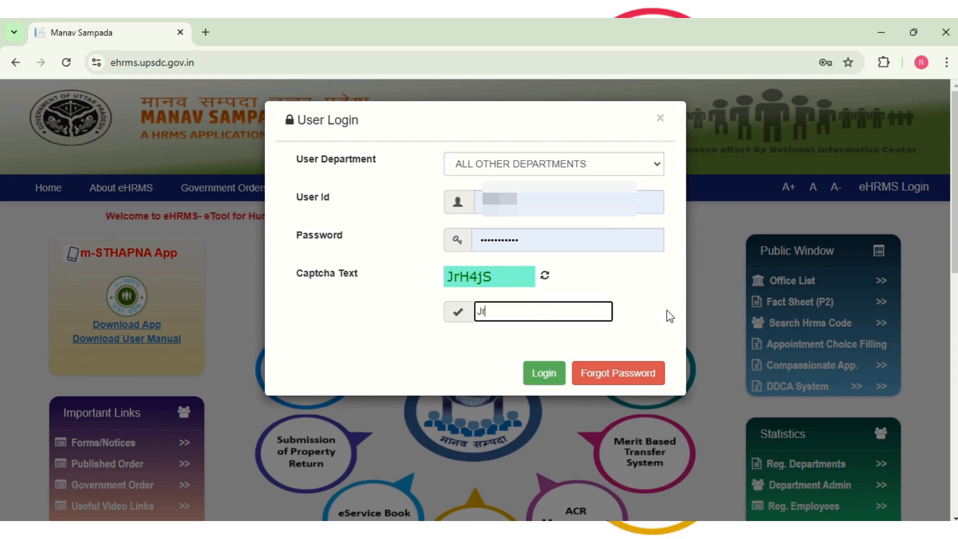
text(H4)
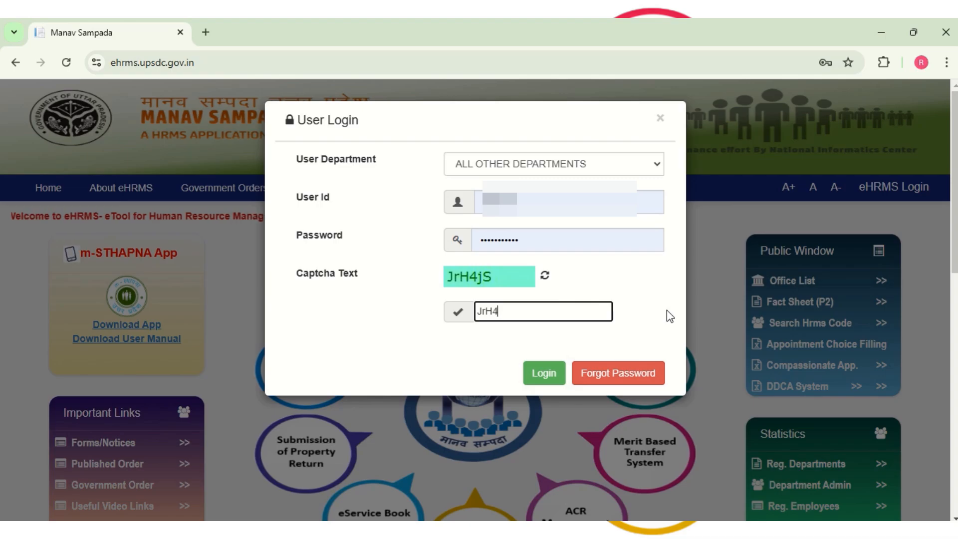
text(jS)
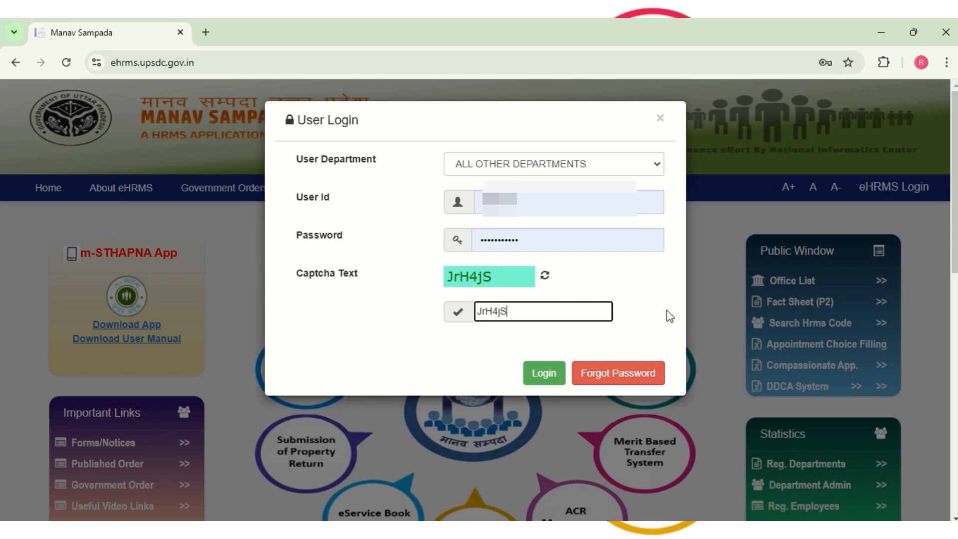
click(552, 377)
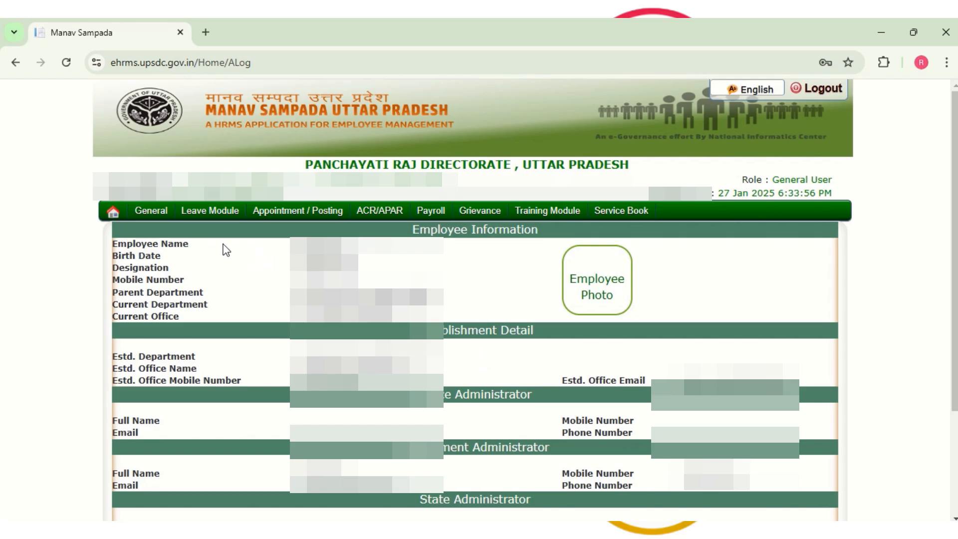
Open the application form for applying for one's own leave.
mouse_move(212, 212)
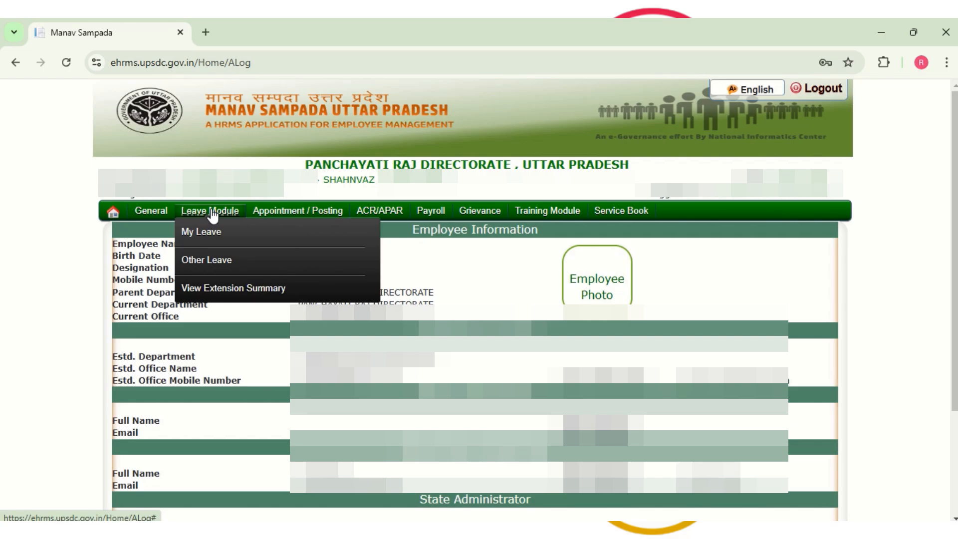
mouse_move(210, 231)
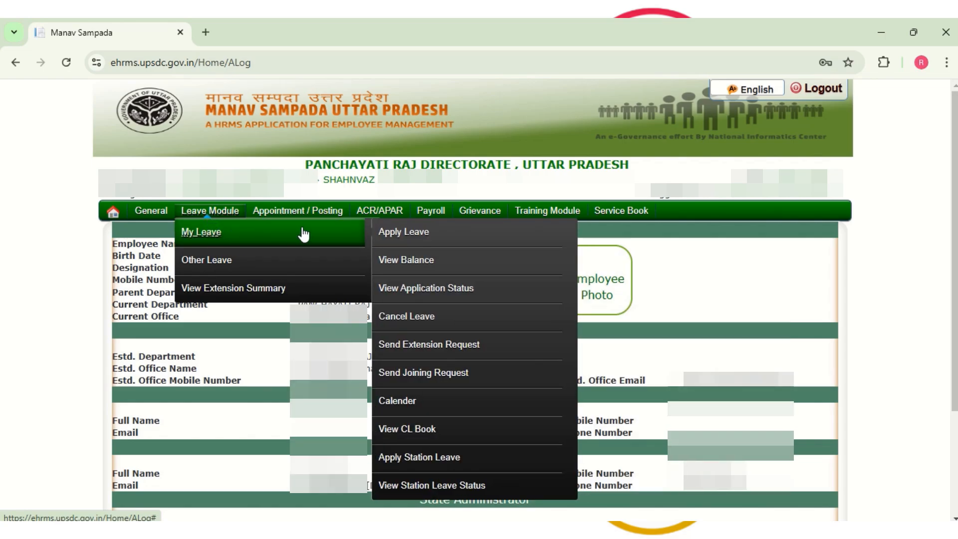
click(427, 234)
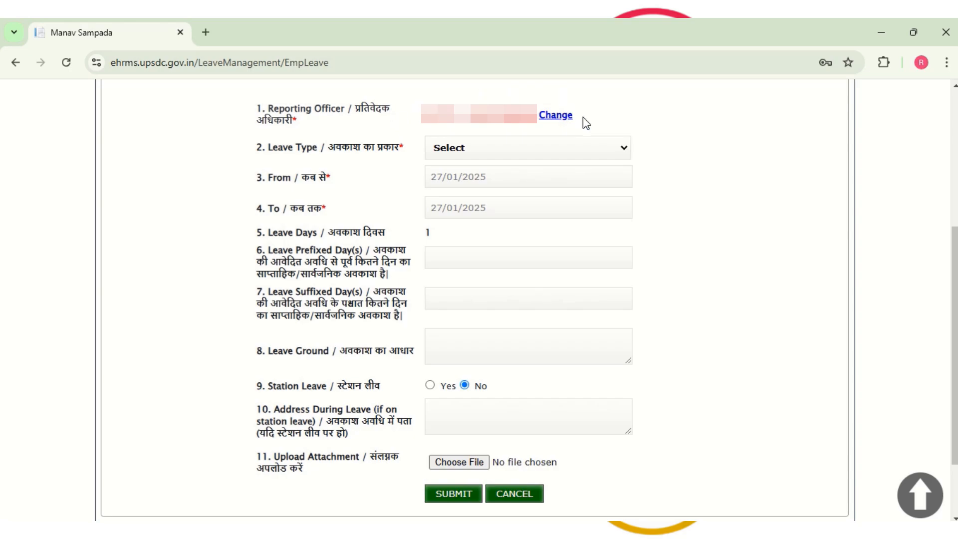
Start changing the reporting officer from the leave form, choosing to add the officer with Fix By Search.
click(556, 117)
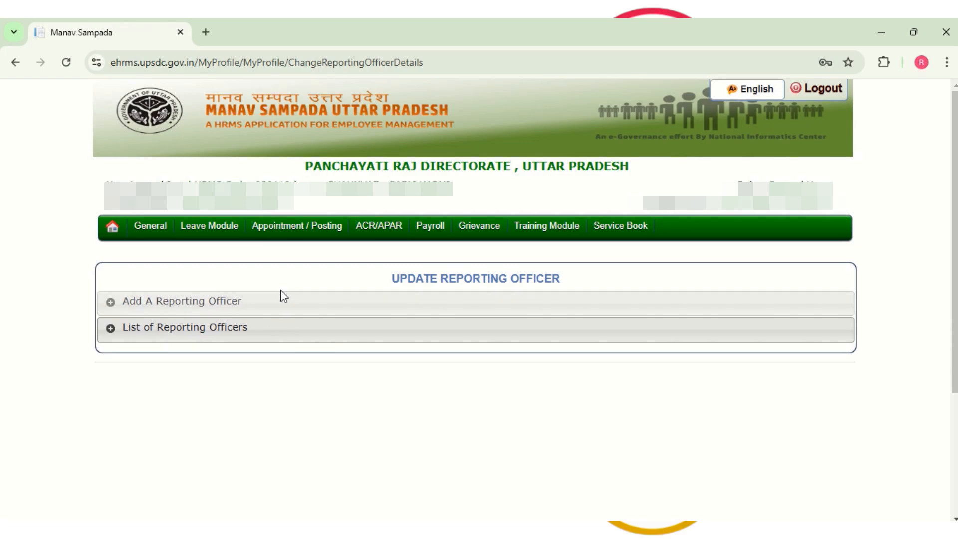
click(191, 306)
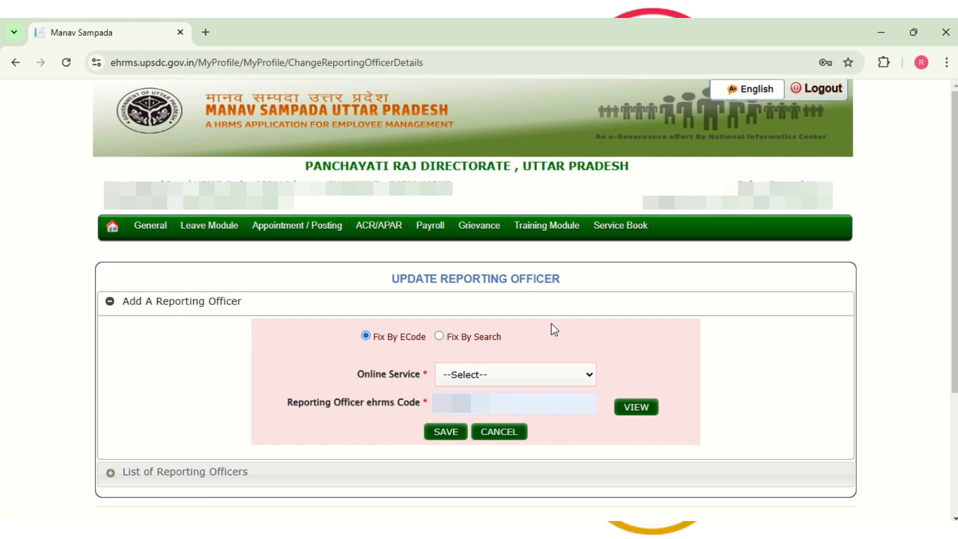
click(439, 335)
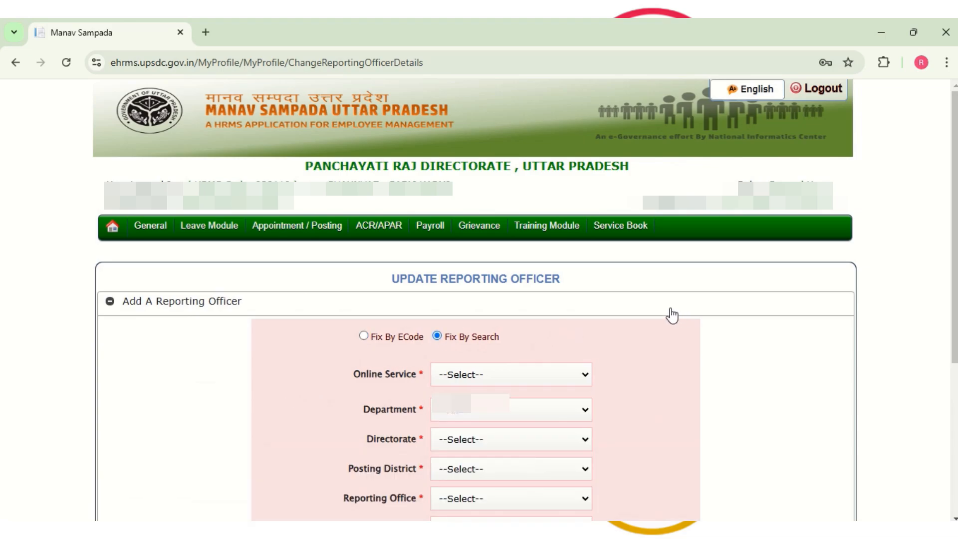
Set the reporting officer's online service to Leave, department to PANCHAYATI RAJ and directorate to PANCHAYATI RAJ DIRECTORATE.
scroll(670, 310, down, 3)
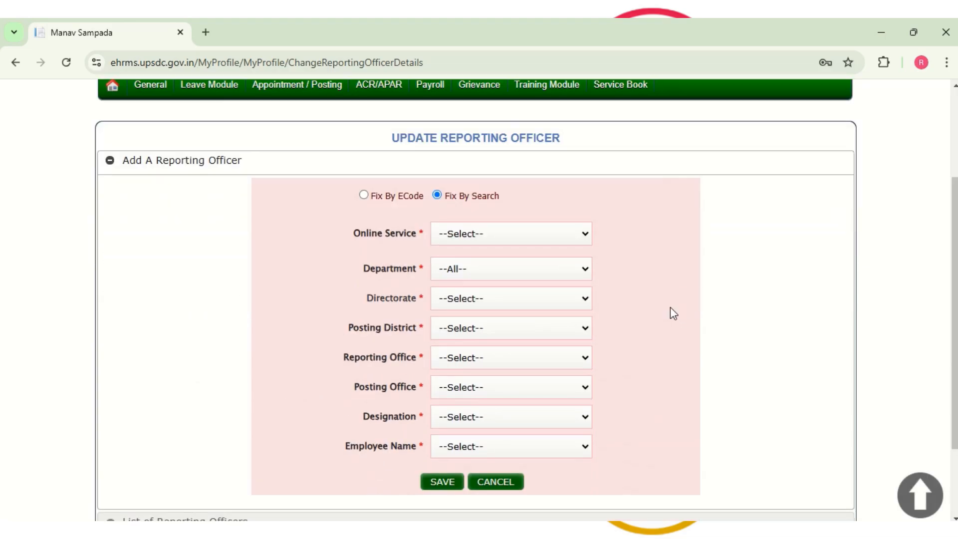
click(575, 236)
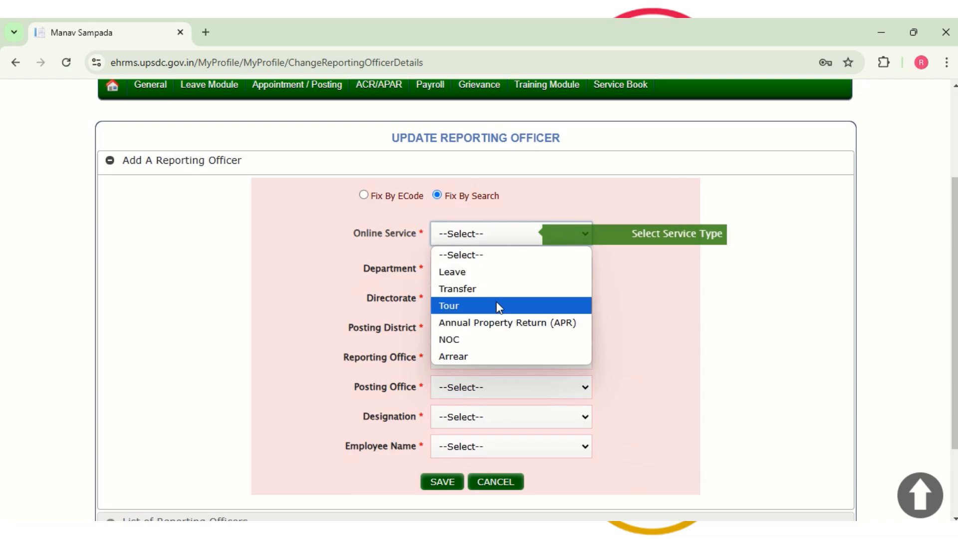
click(490, 274)
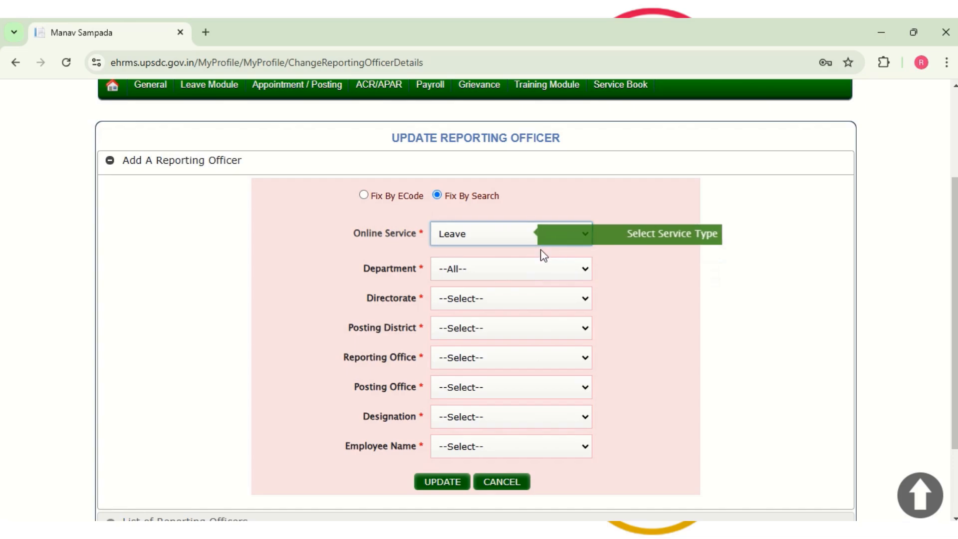
click(562, 271)
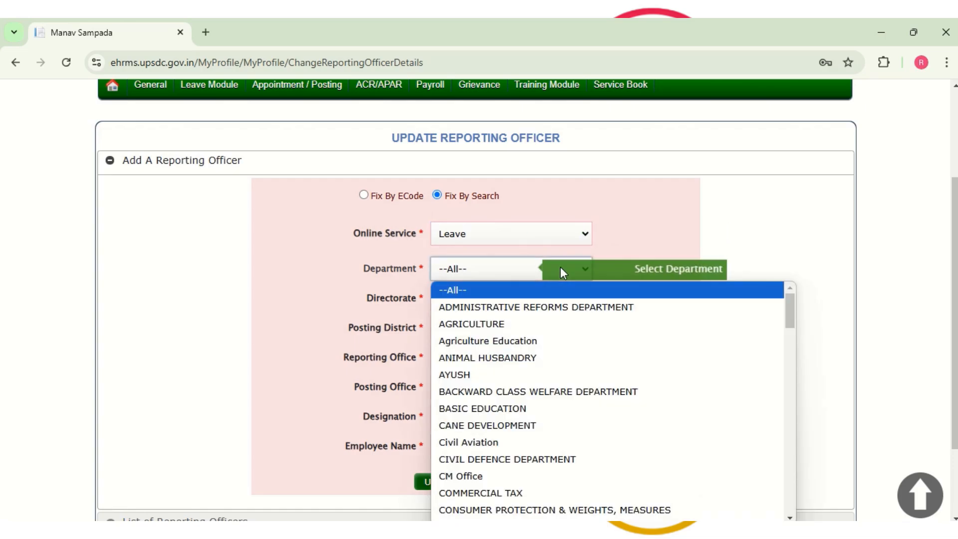
key(p)
key(Return)
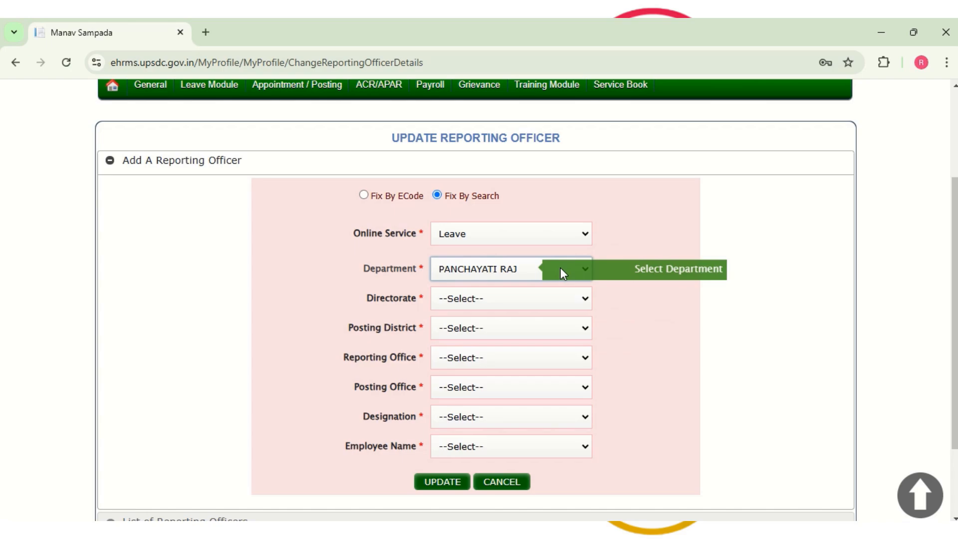
click(578, 304)
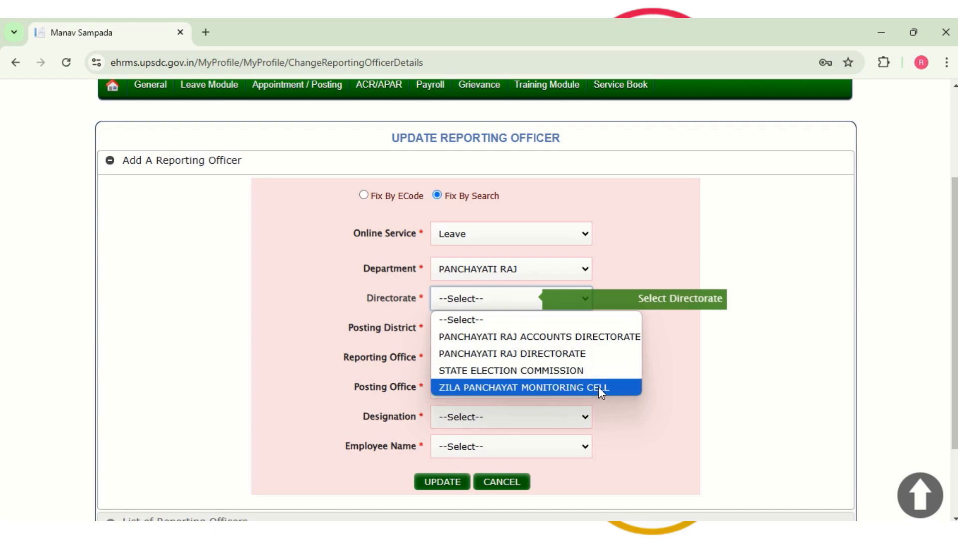
click(587, 354)
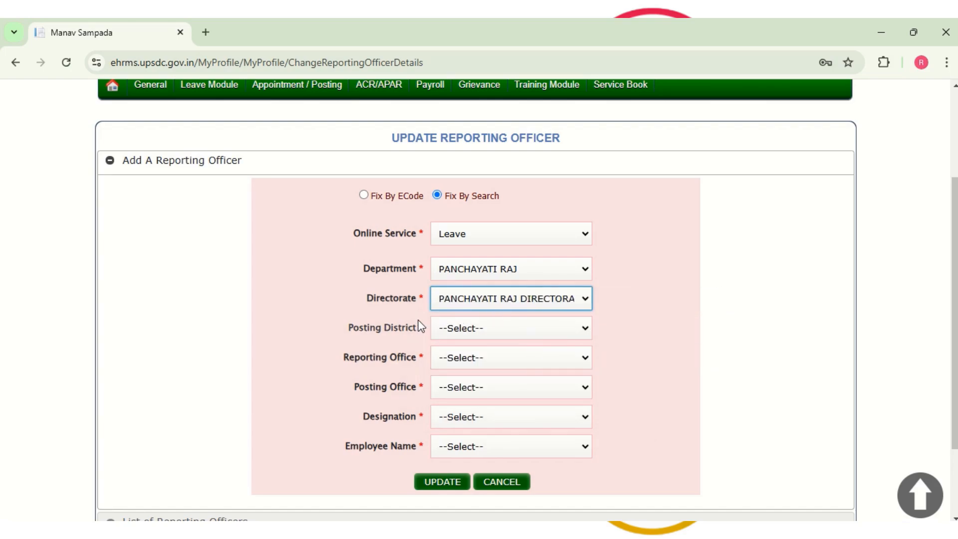
Set the posting district to SAHARANPUR, and both the reporting office and posting office to DPRO Office Saharanpur.
click(568, 326)
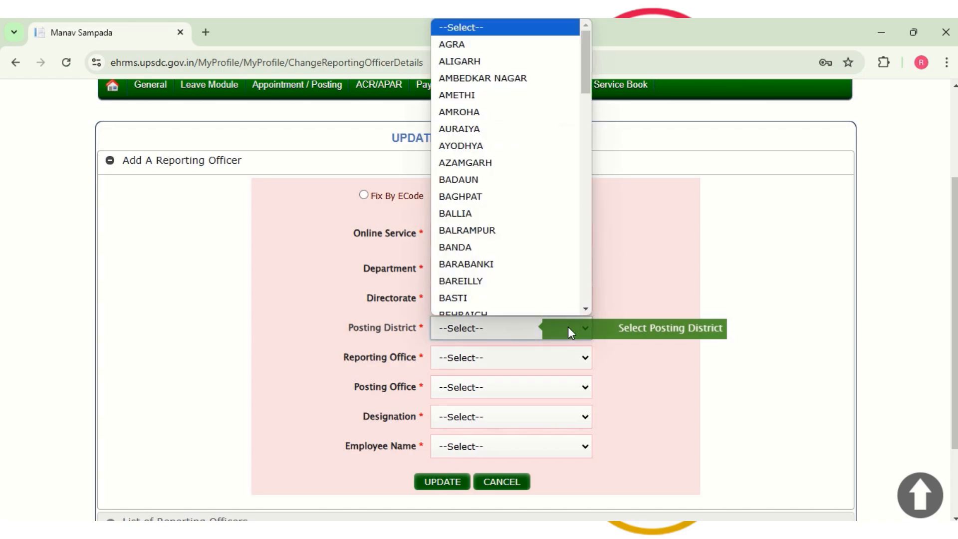
key(s)
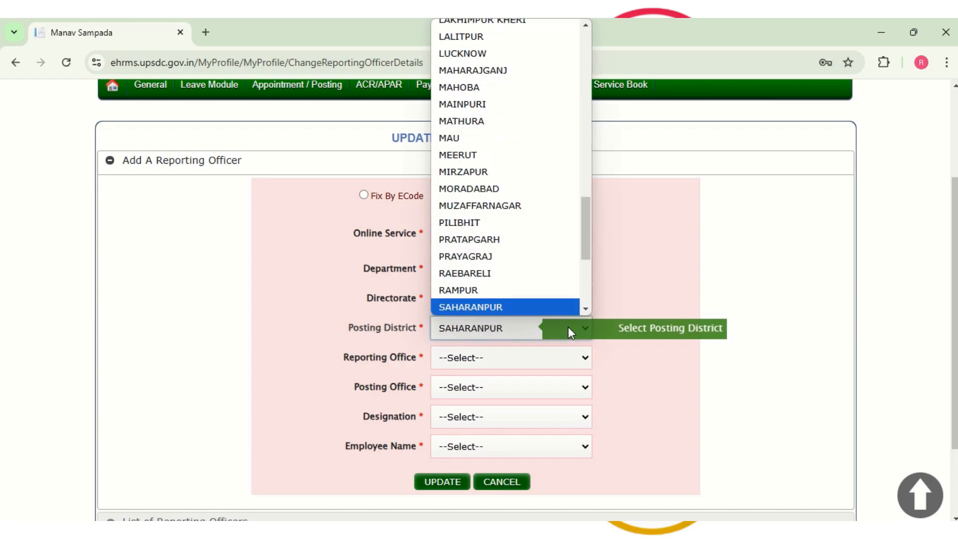
key(Return)
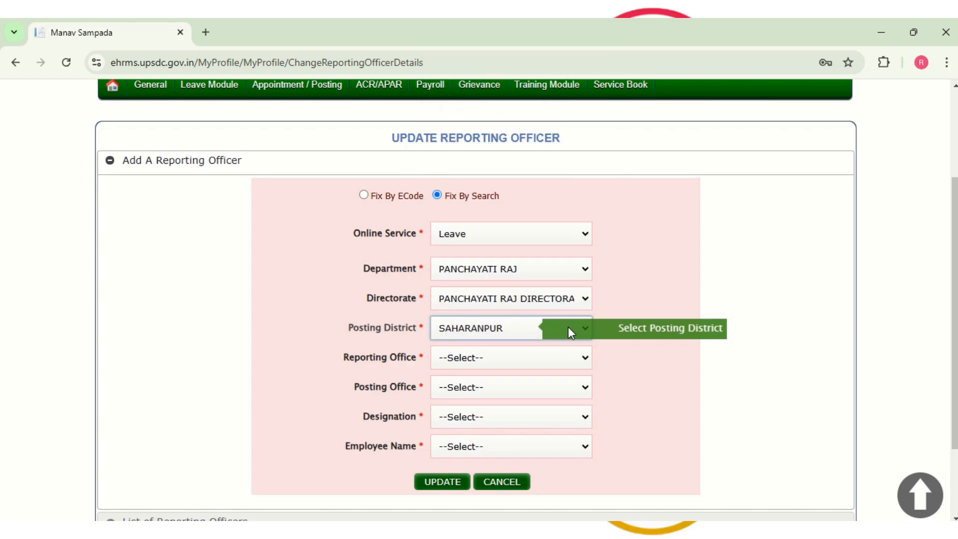
click(571, 357)
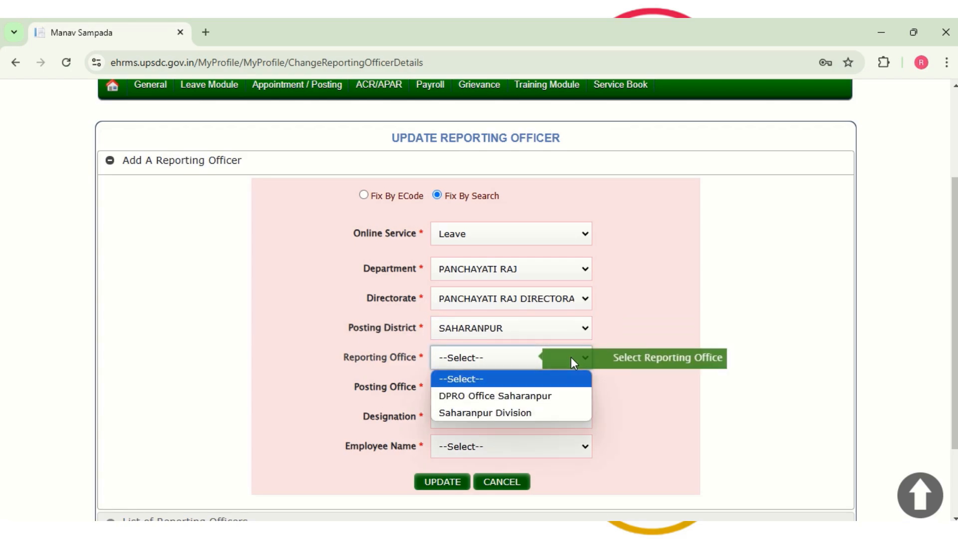
click(534, 394)
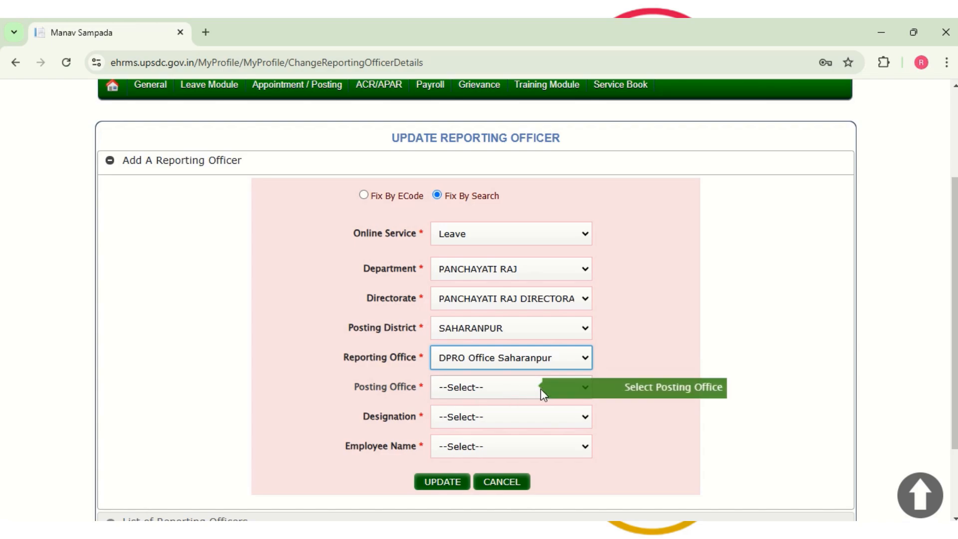
click(540, 388)
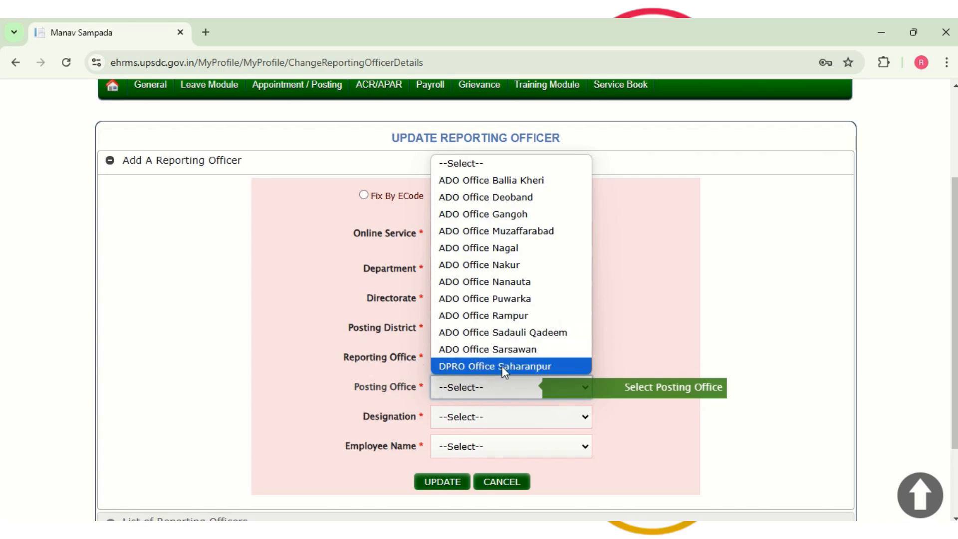
click(519, 366)
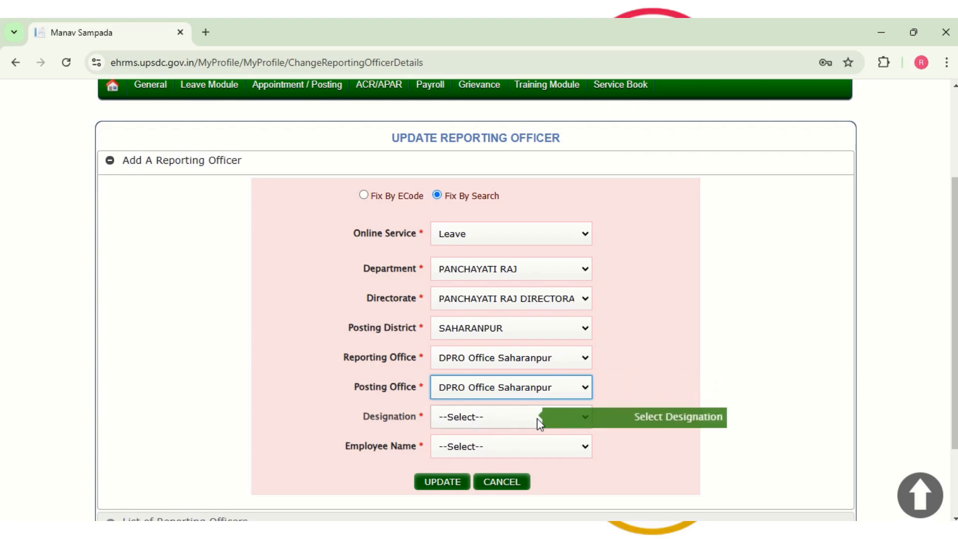
Set the designation to DISTRICT PANCHAYAT RAJ OFFICER and select the officer's employee name.
click(558, 418)
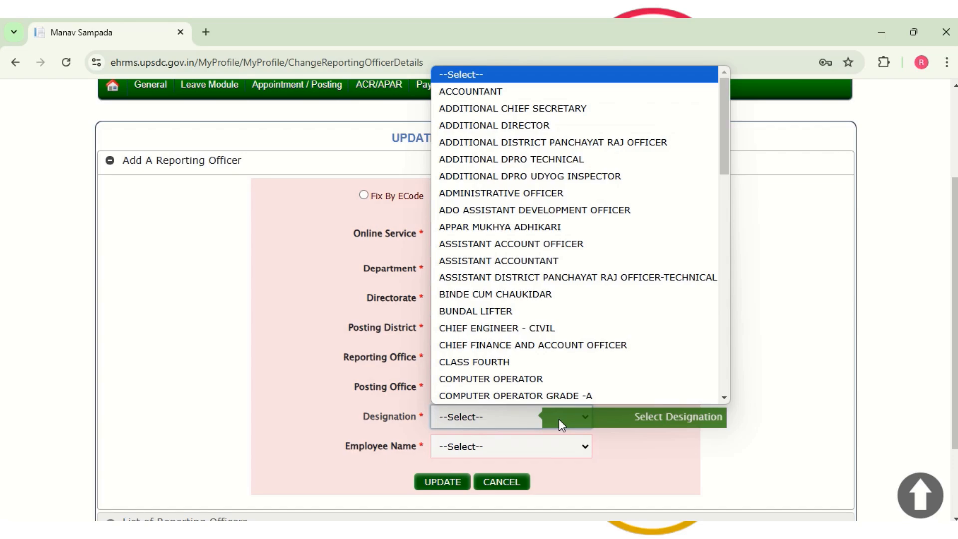
key(d)
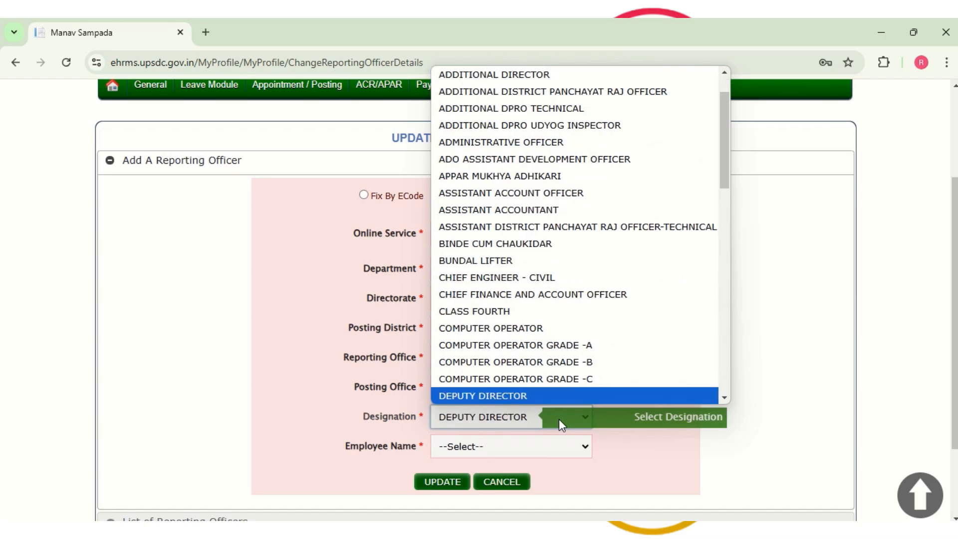
key(Down)
key(Down)
key(Down)
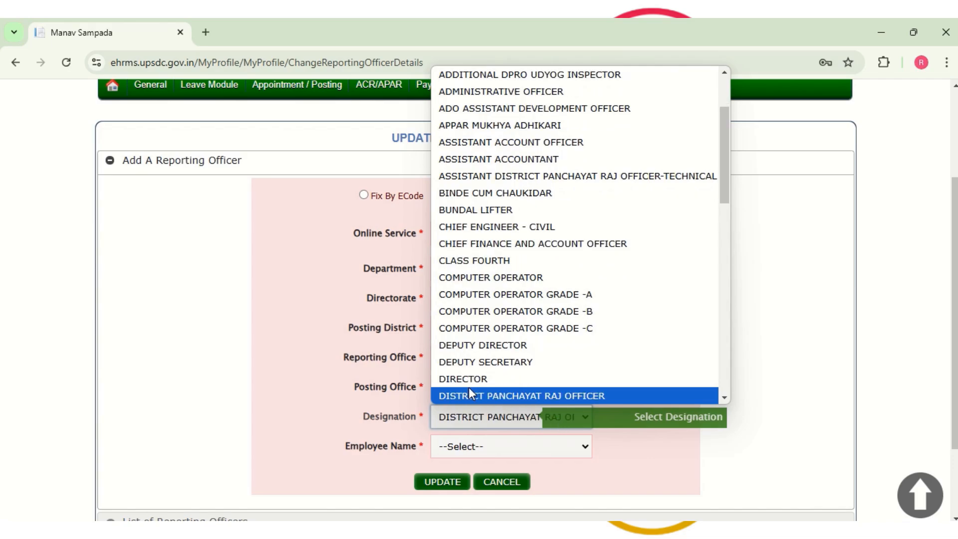
click(559, 396)
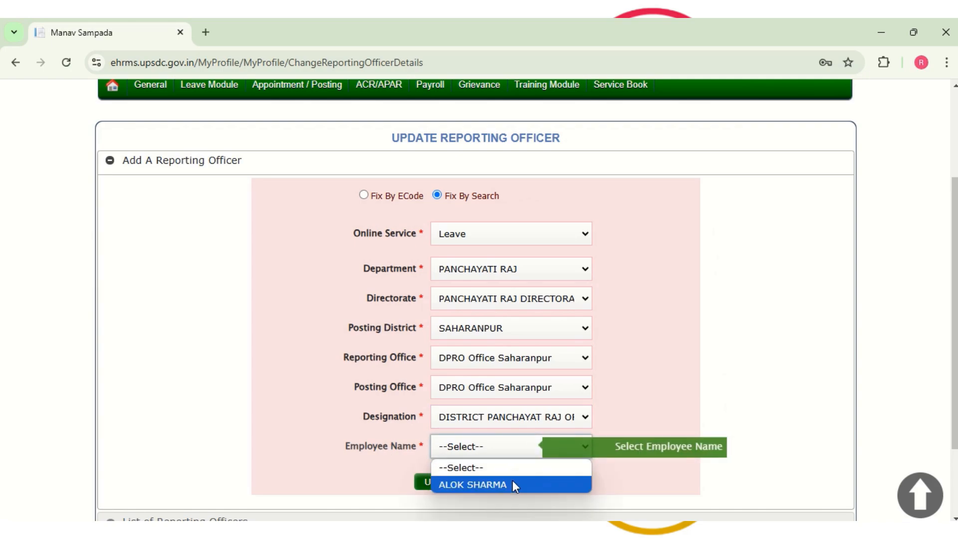
click(513, 483)
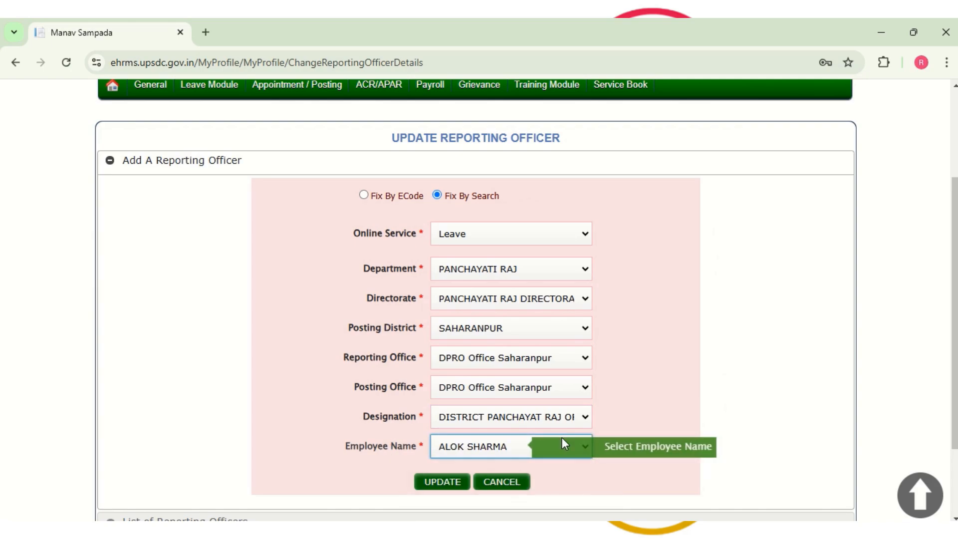
Submit and confirm the reporting officer update, and expand the list of reporting officers.
click(450, 484)
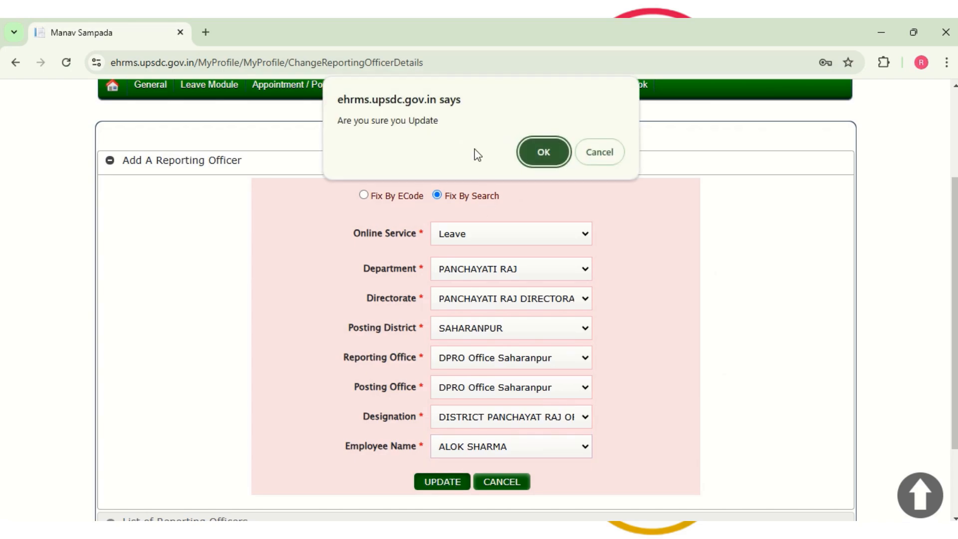
click(535, 162)
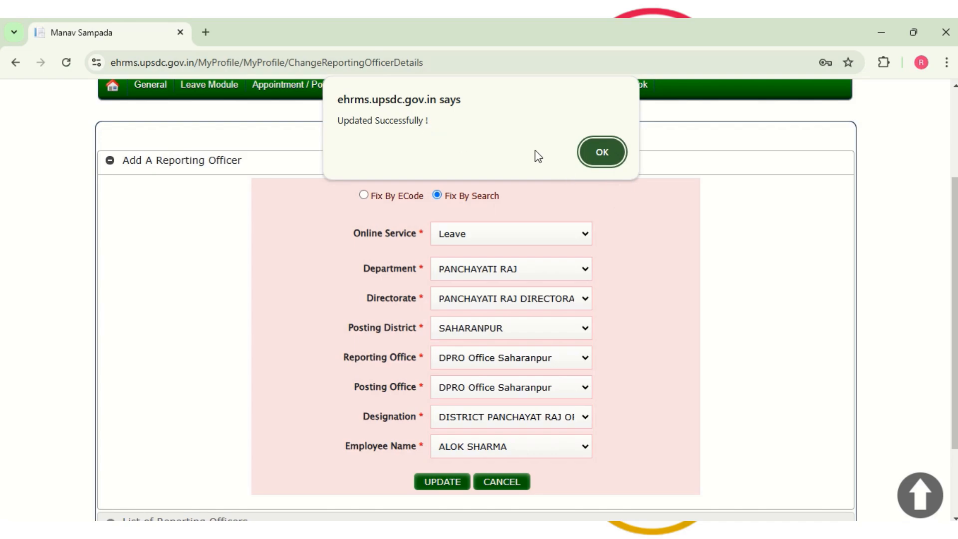
click(612, 156)
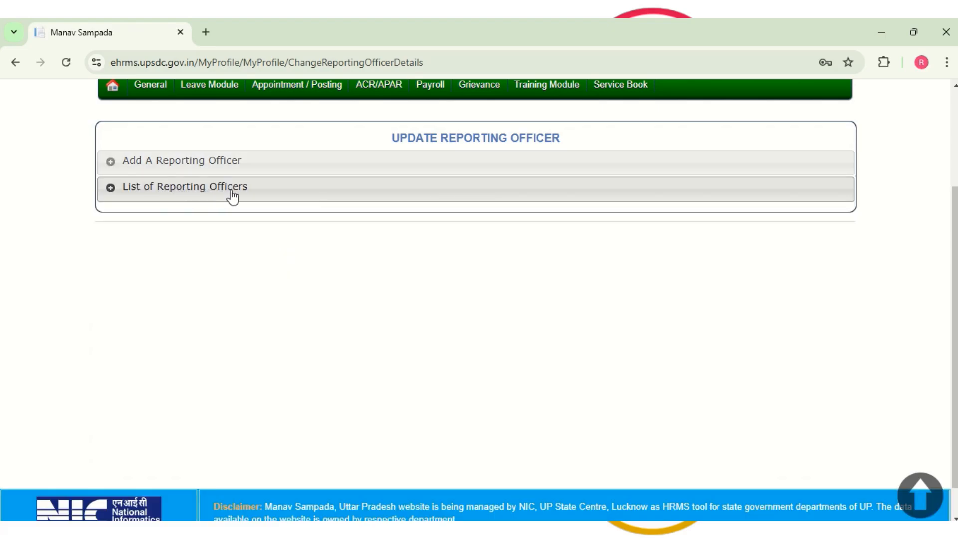
click(233, 192)
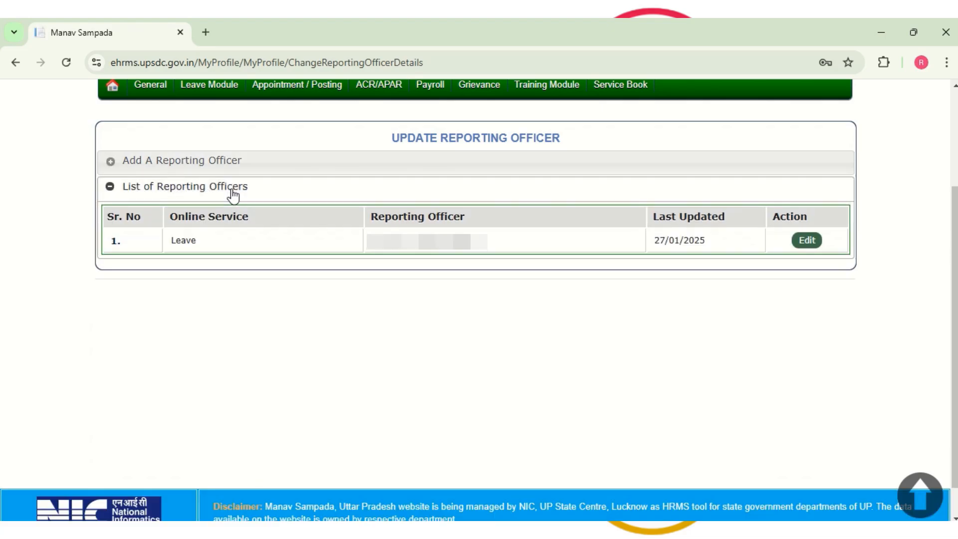
Collapse the list of reporting officers, open the leave application form and set the leave type to Casual Leave.
click(232, 192)
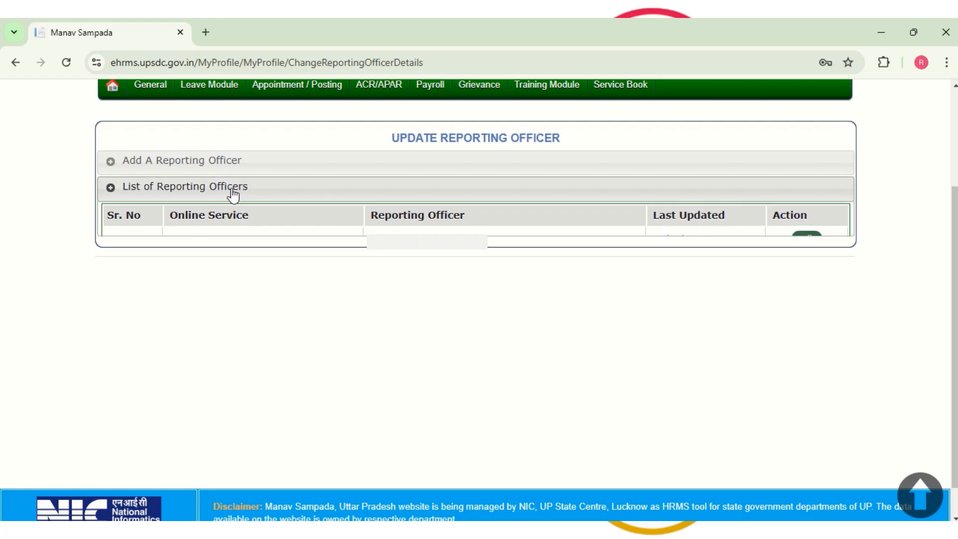
scroll(223, 182, up, 2)
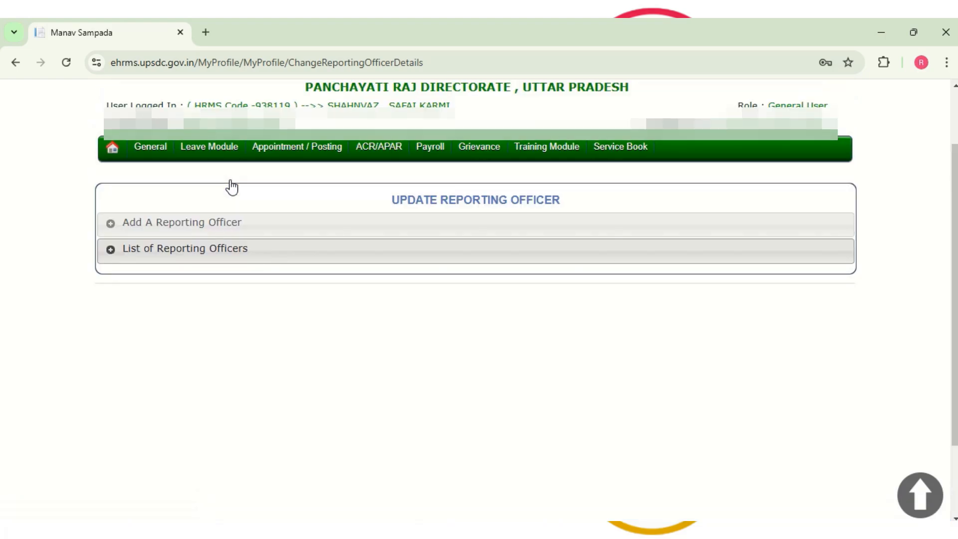
mouse_move(212, 169)
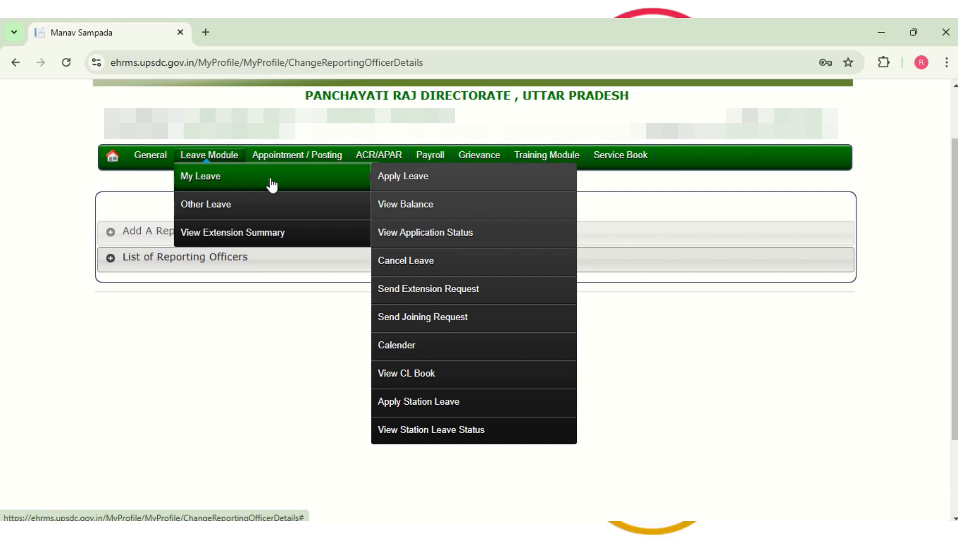
click(416, 185)
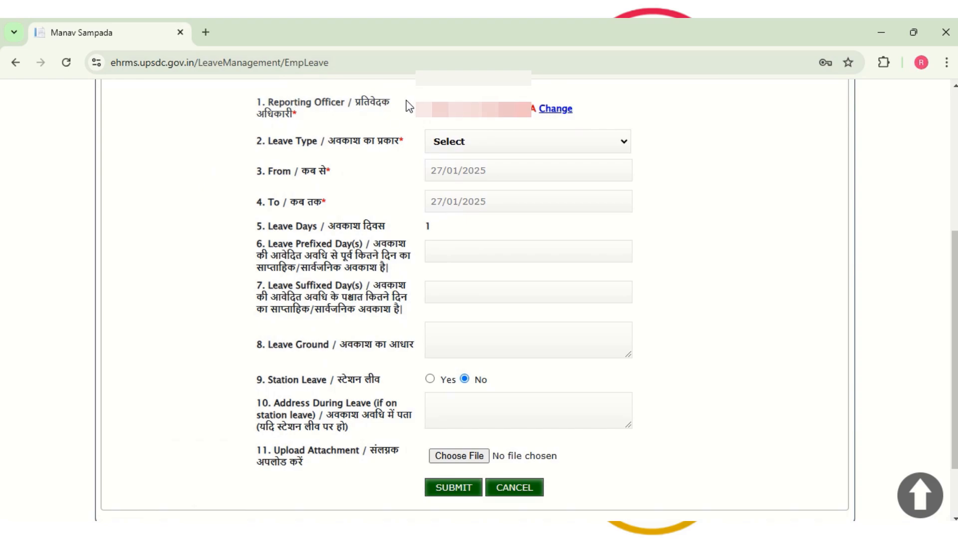
click(625, 143)
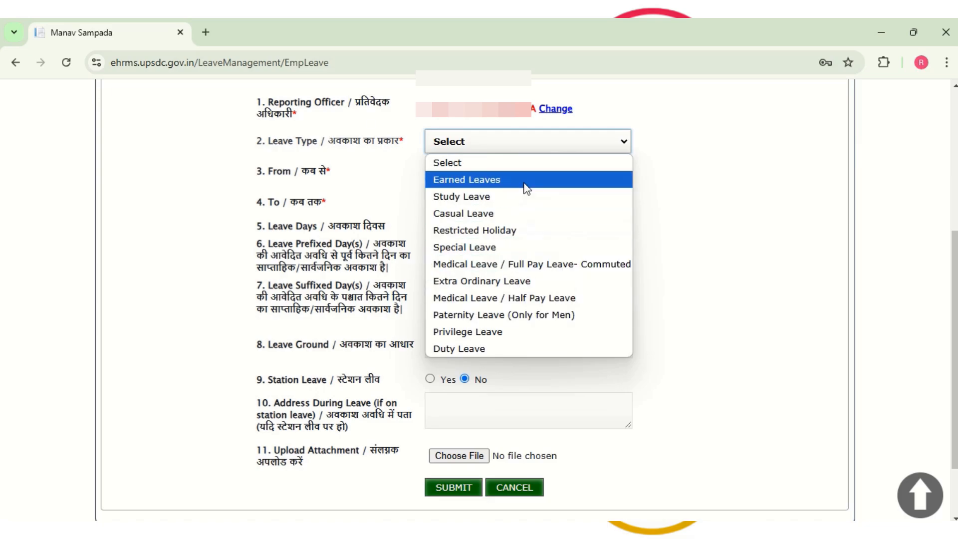
click(501, 218)
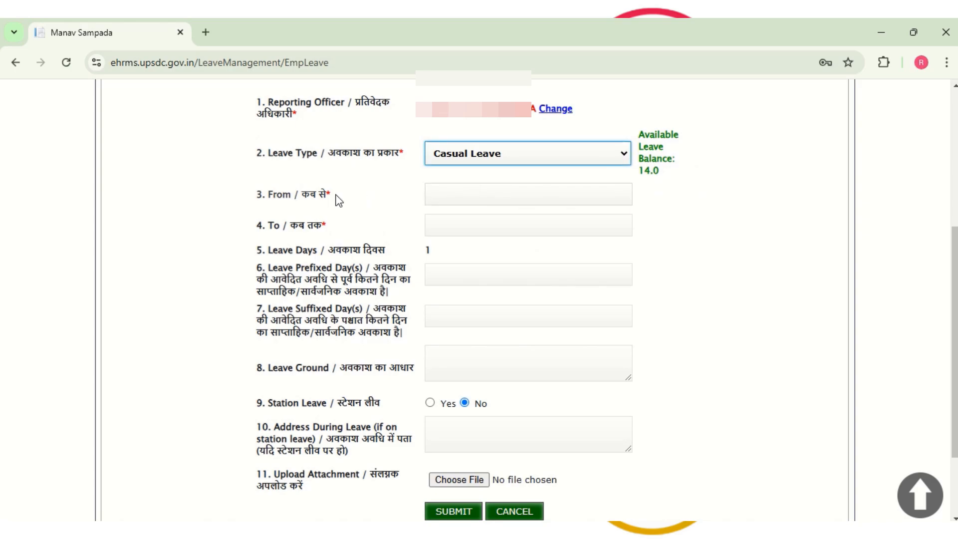
Set the leave period from 28/01/2025 to 30/01/2025.
click(501, 194)
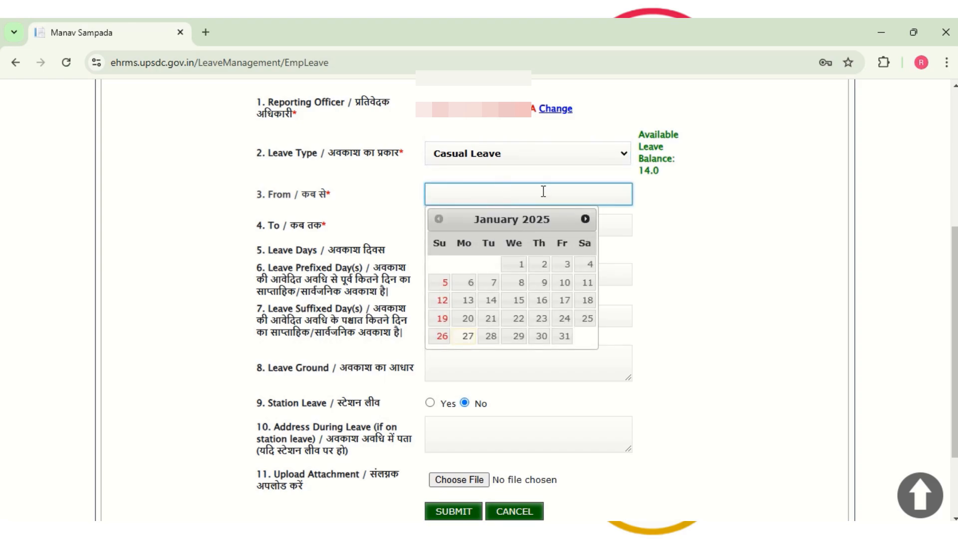
click(493, 339)
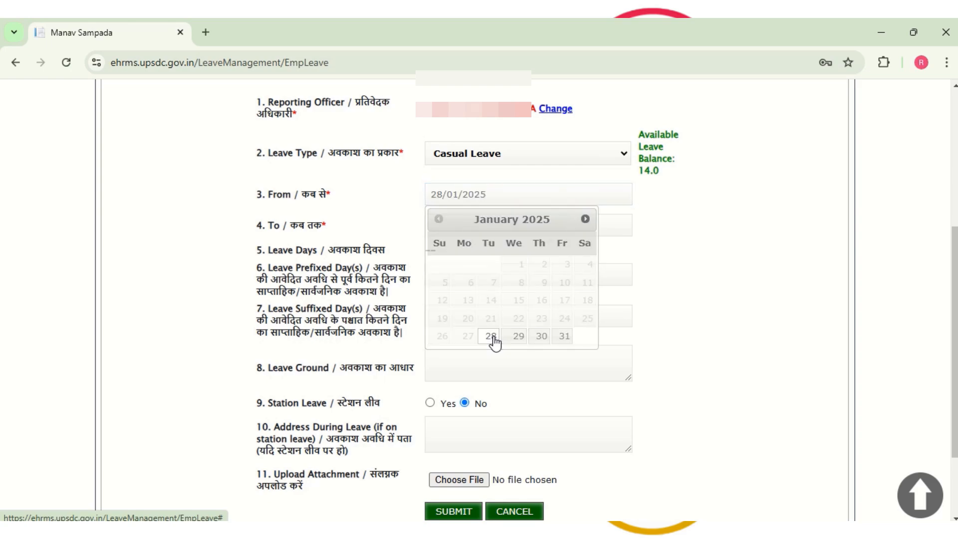
click(517, 226)
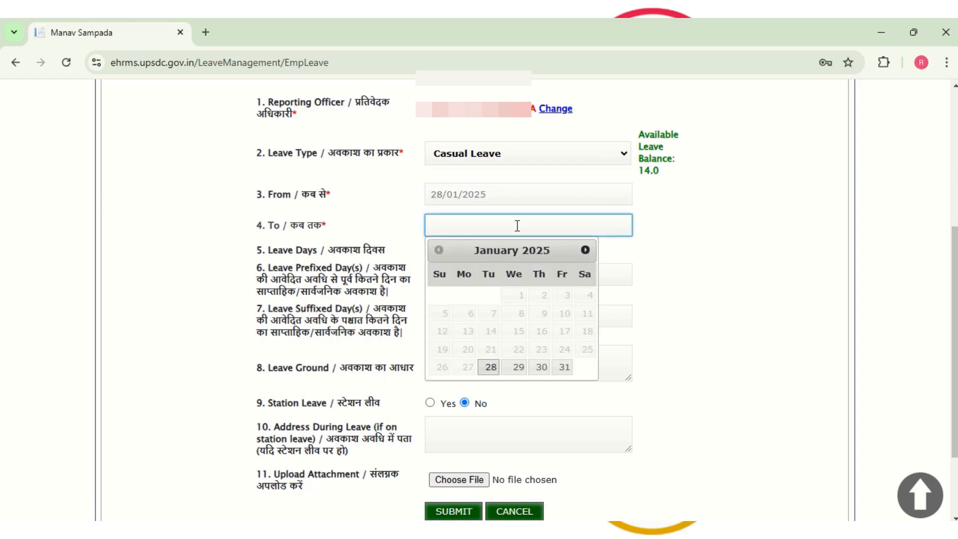
click(539, 368)
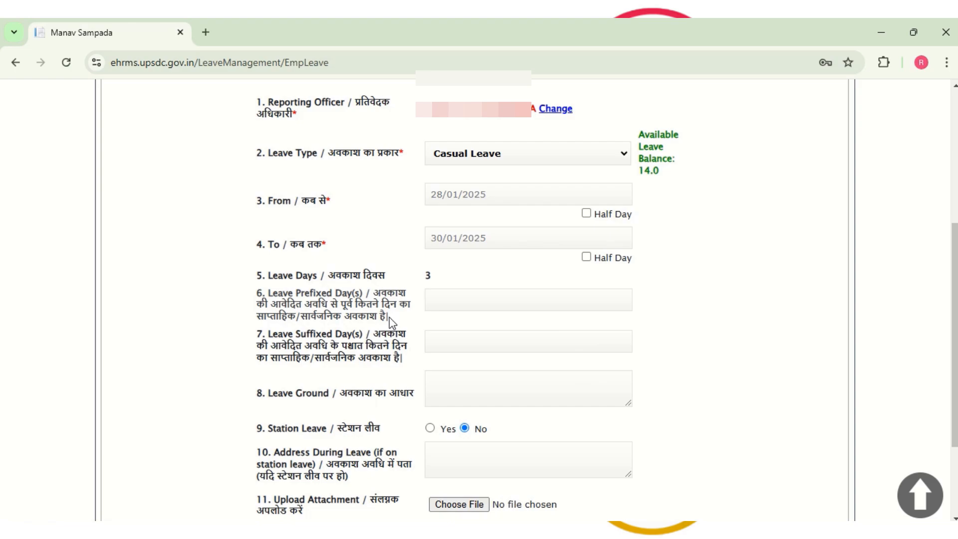
Check the calendar around the leave dates and enter 0 for both the leave prefixed days and the leave suffixed days.
click(525, 196)
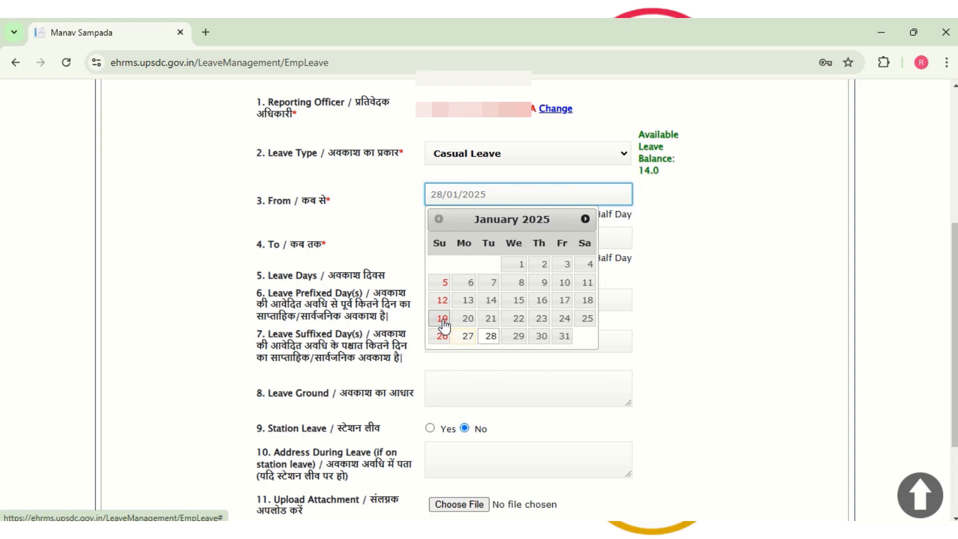
click(418, 236)
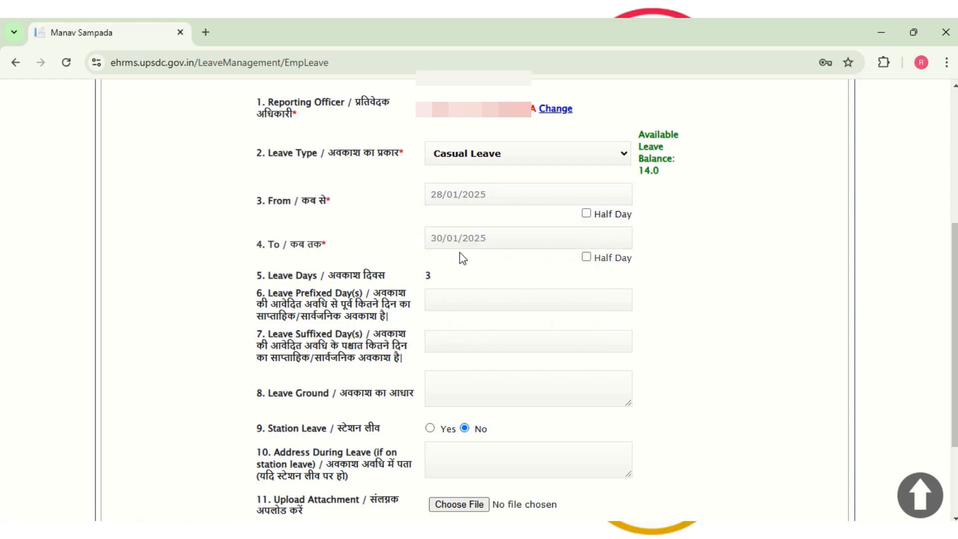
click(450, 307)
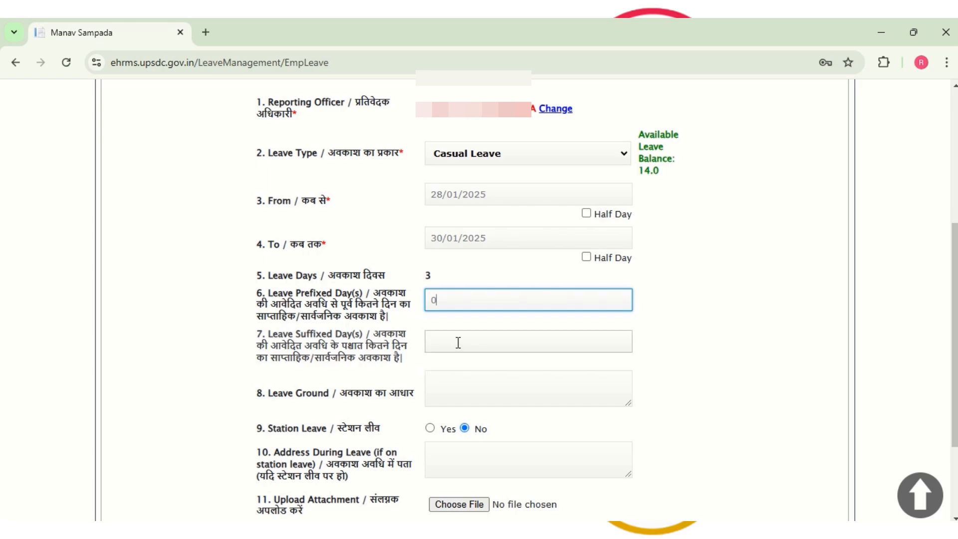
click(449, 238)
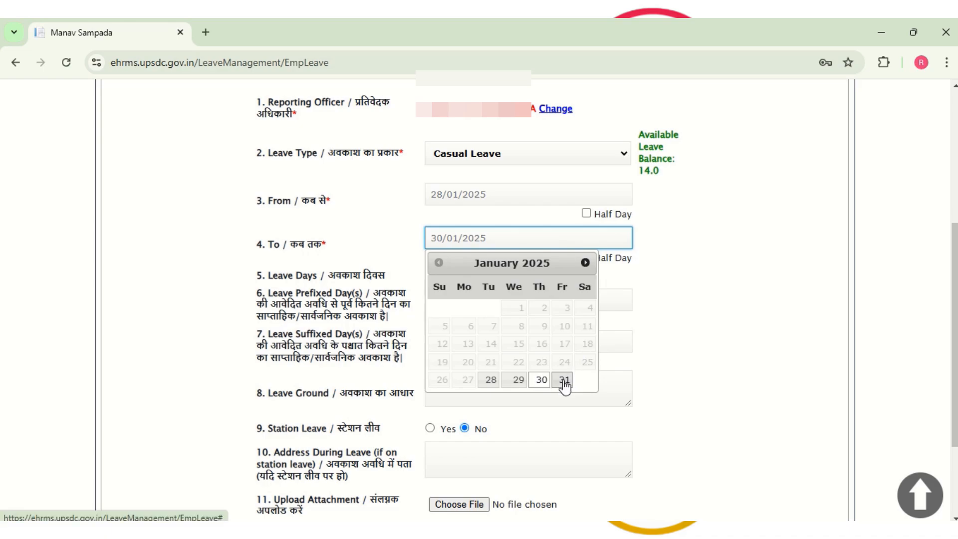
click(623, 344)
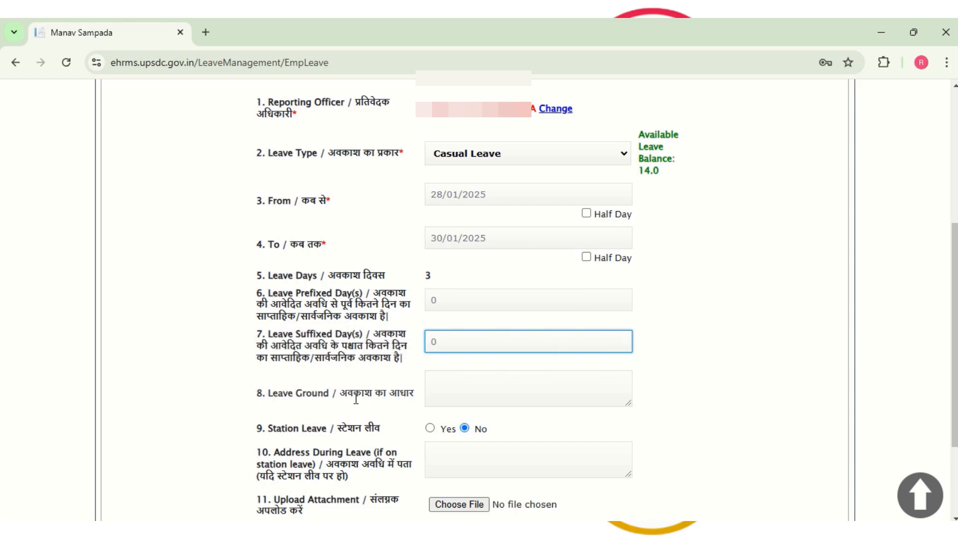
Try setting Station Leave to Yes, and return it to No.
click(460, 392)
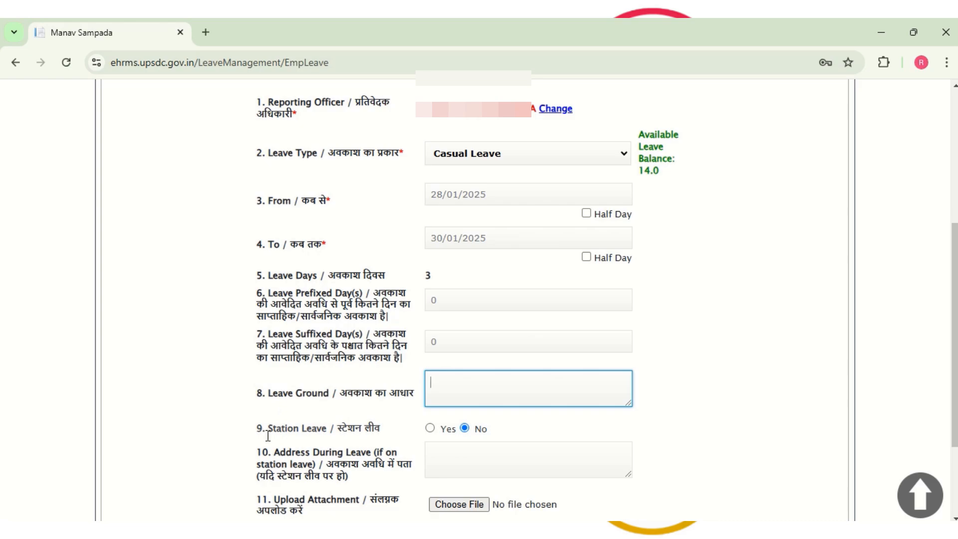
click(285, 432)
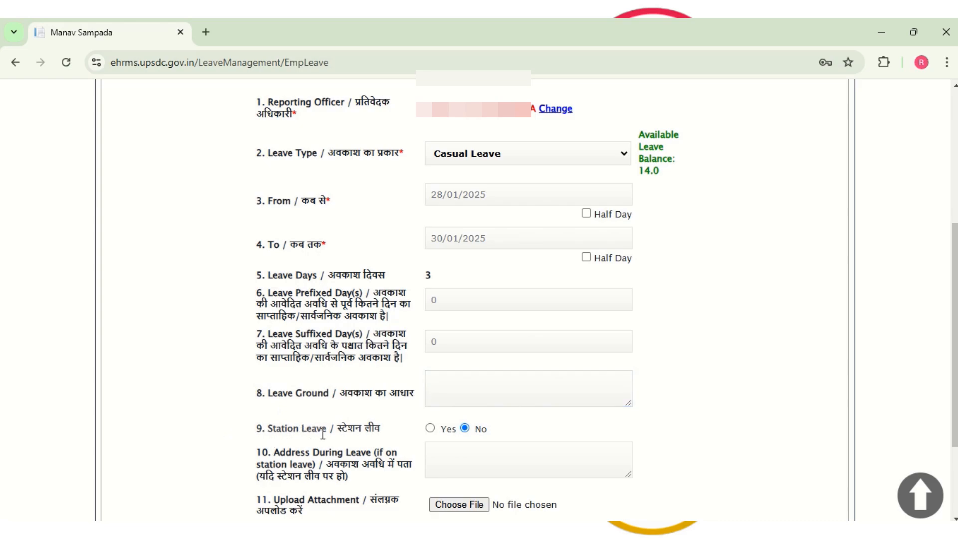
click(430, 428)
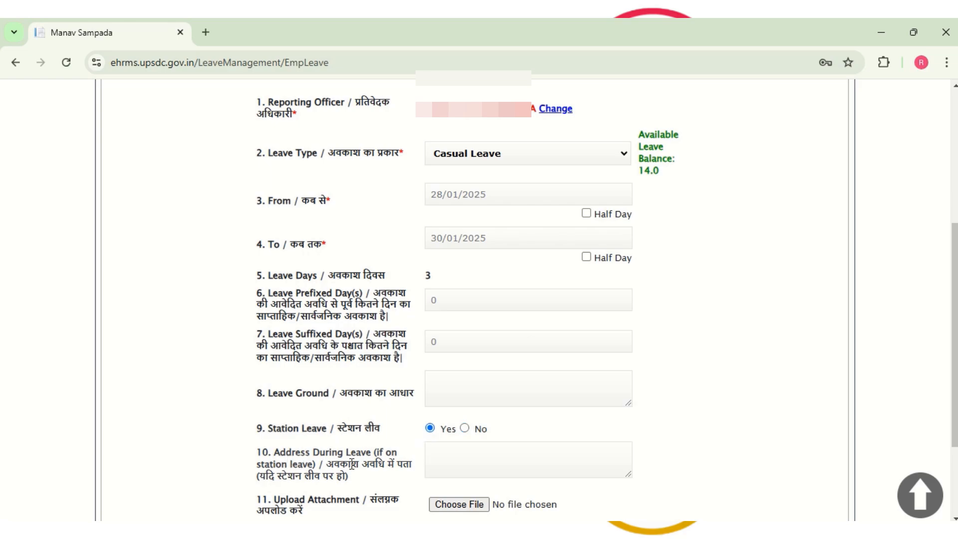
click(498, 456)
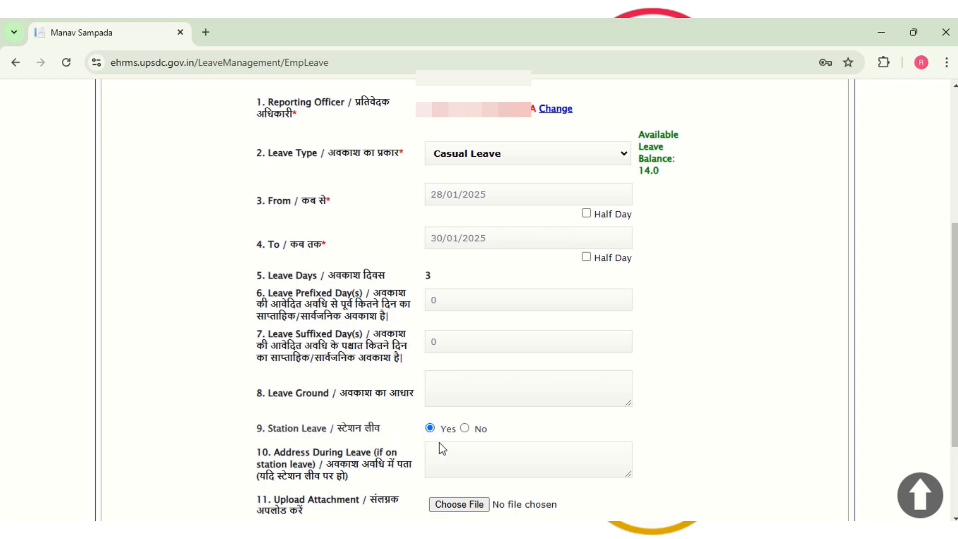
click(464, 428)
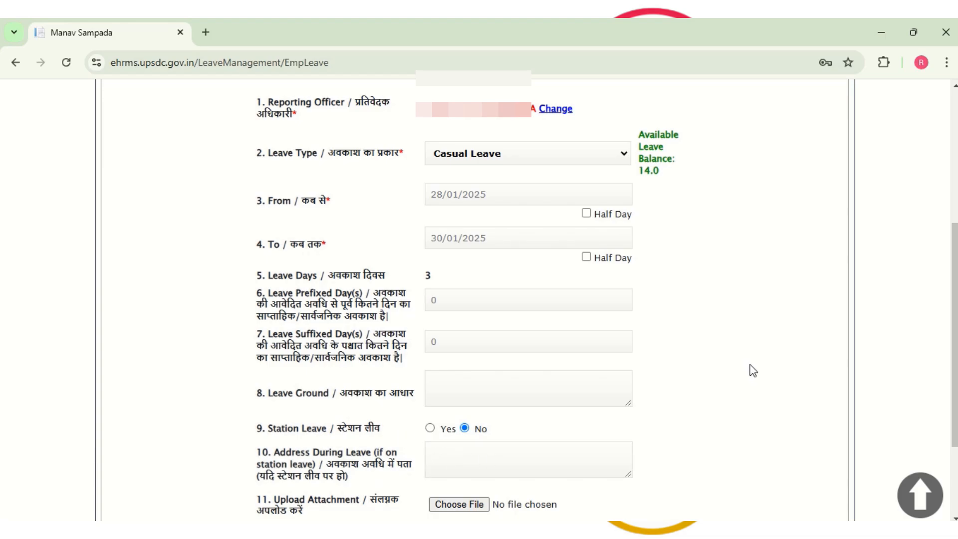
Review the rest of the leave form, and open the current leave balance page to examine the balance of each leave type.
scroll(753, 370, down, 2)
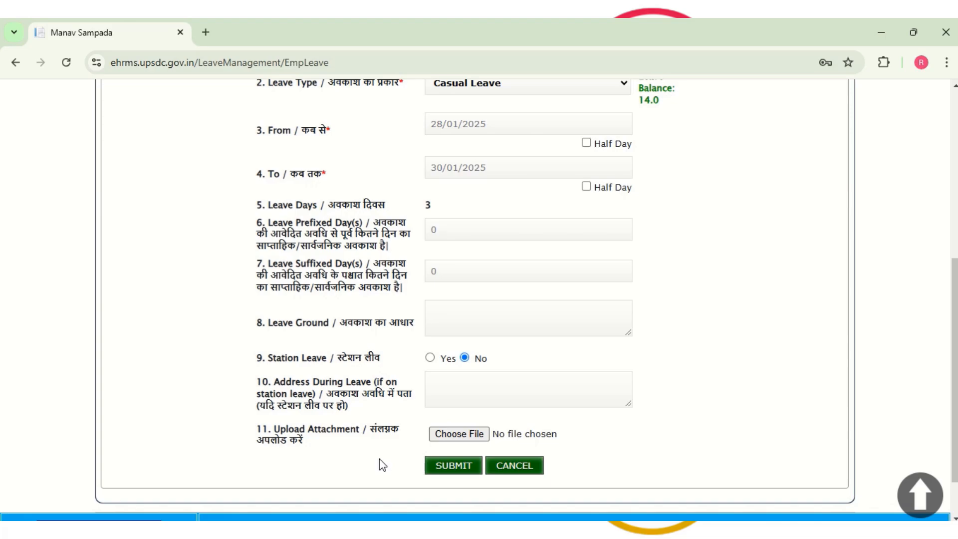
scroll(382, 465, up, 4)
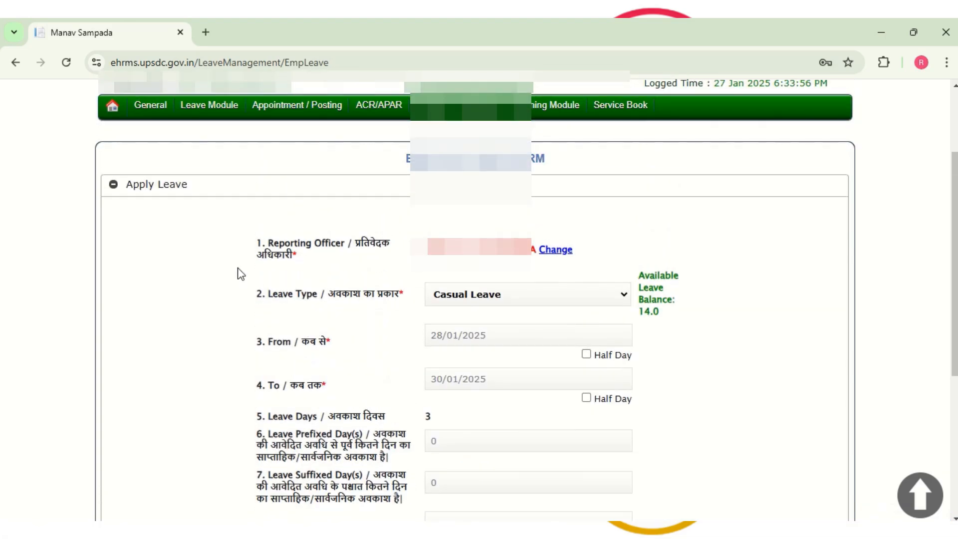
mouse_move(220, 106)
mouse_move(217, 122)
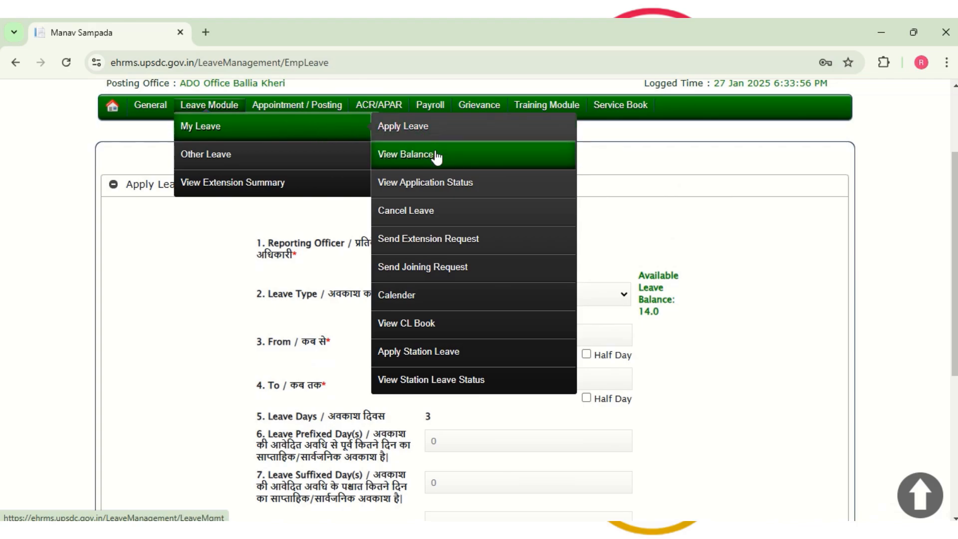
click(417, 161)
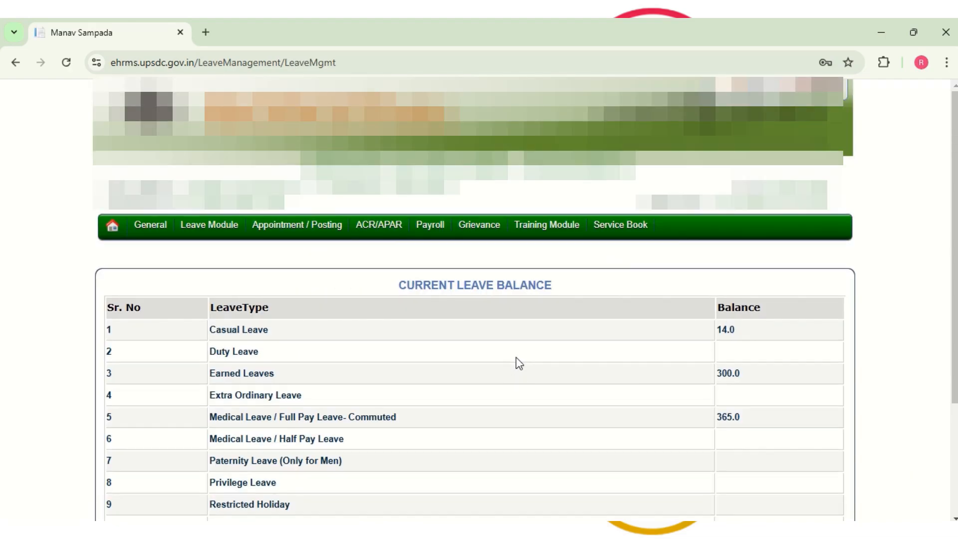
scroll(515, 357, down, 2)
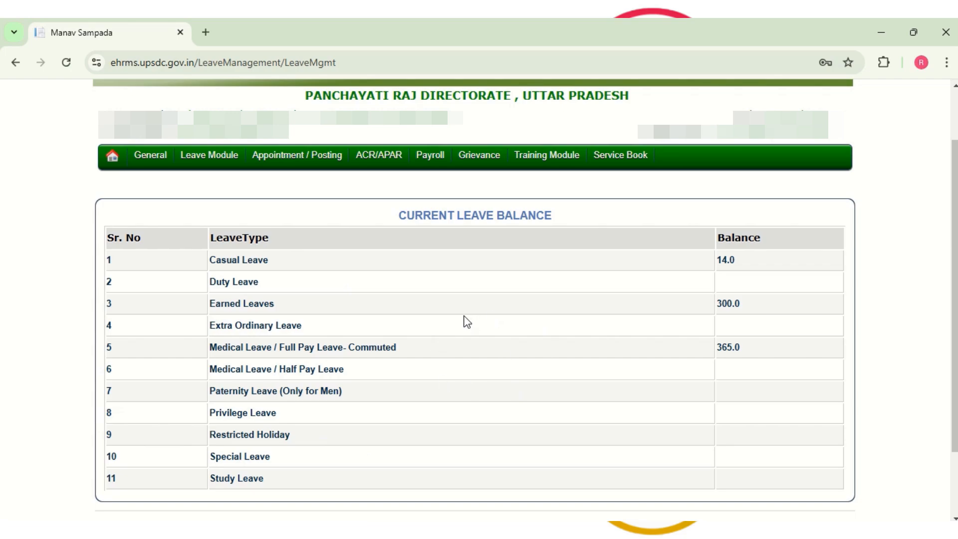
Open the application status page for the employee's own leave.
mouse_move(212, 159)
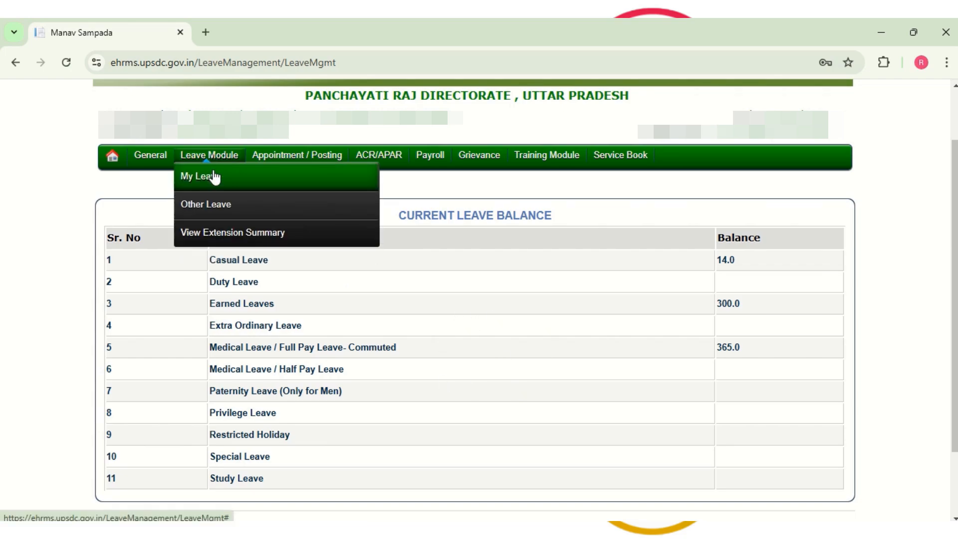
mouse_move(277, 185)
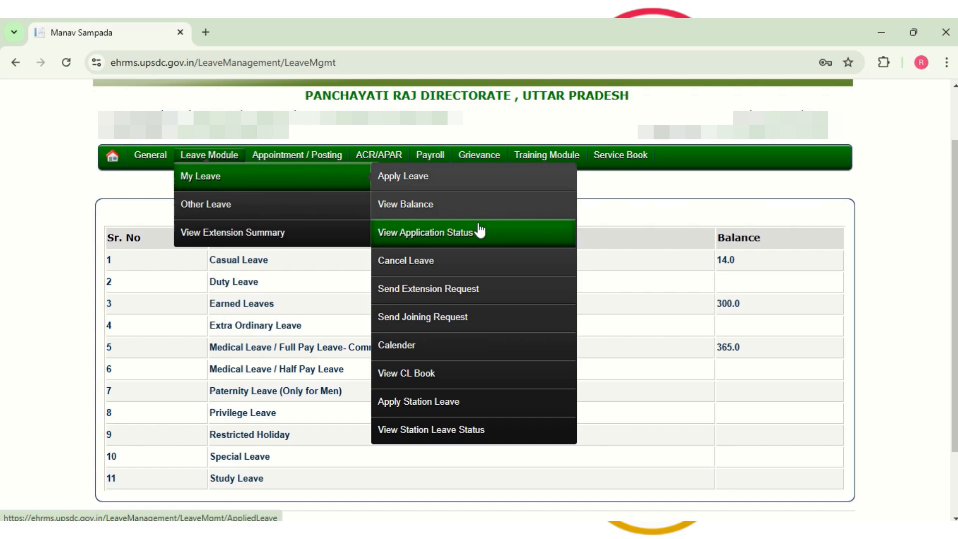